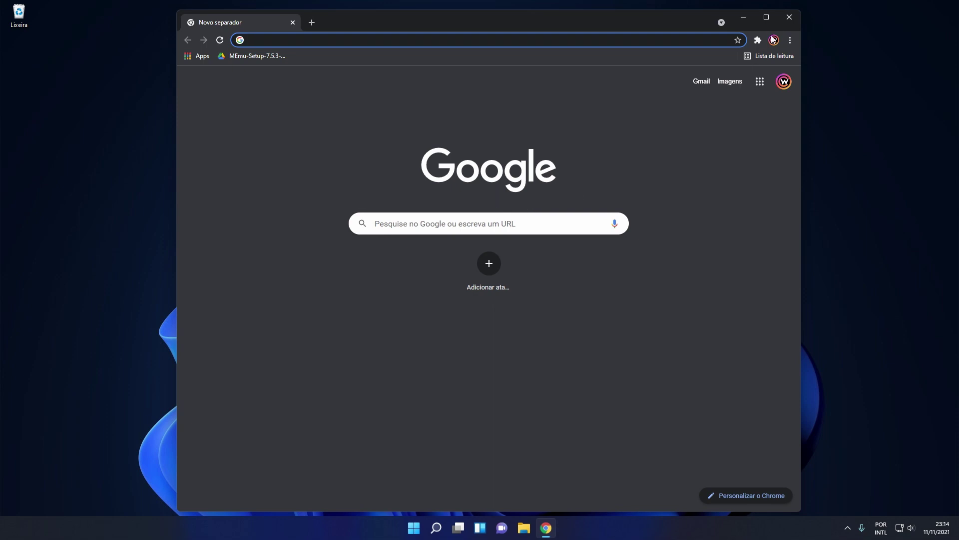
Search Google for "obs studio" and open the "Baixar OBS Studio" page on obsproject.com
left_click(766, 17)
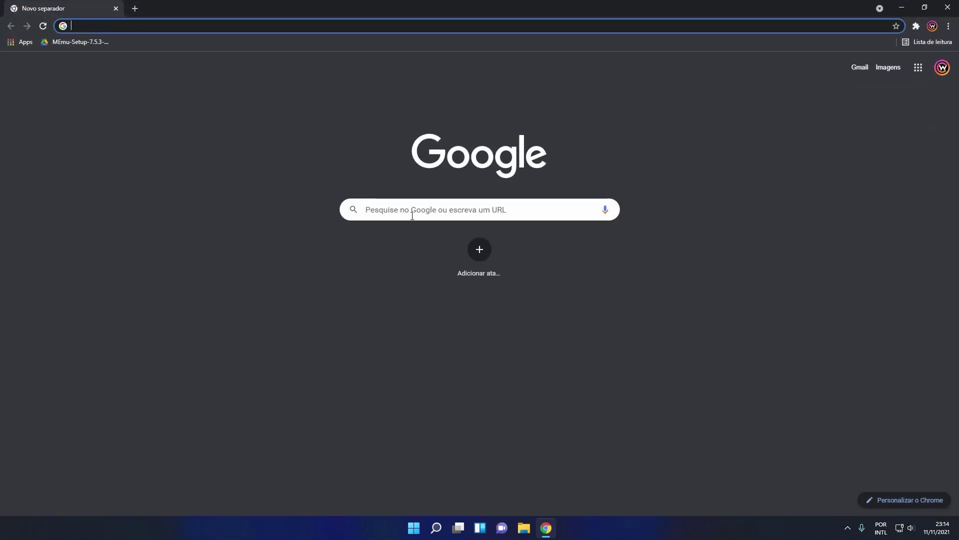
left_click(412, 216)
left_click(420, 232)
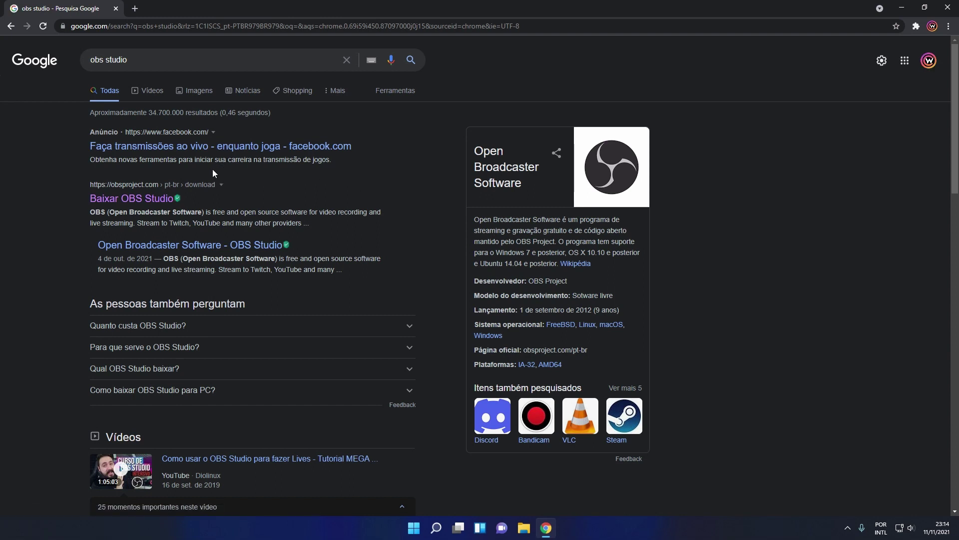
left_click(114, 201)
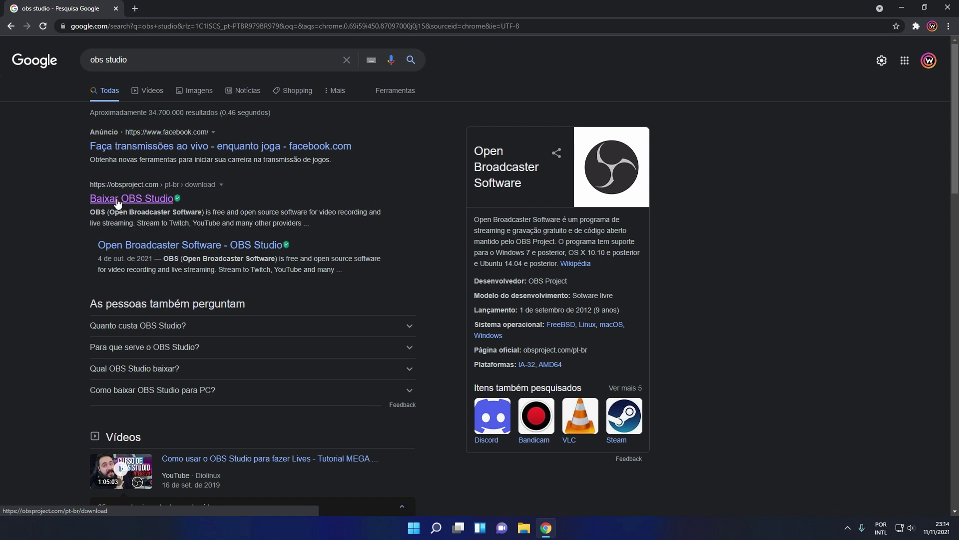
left_click(148, 203)
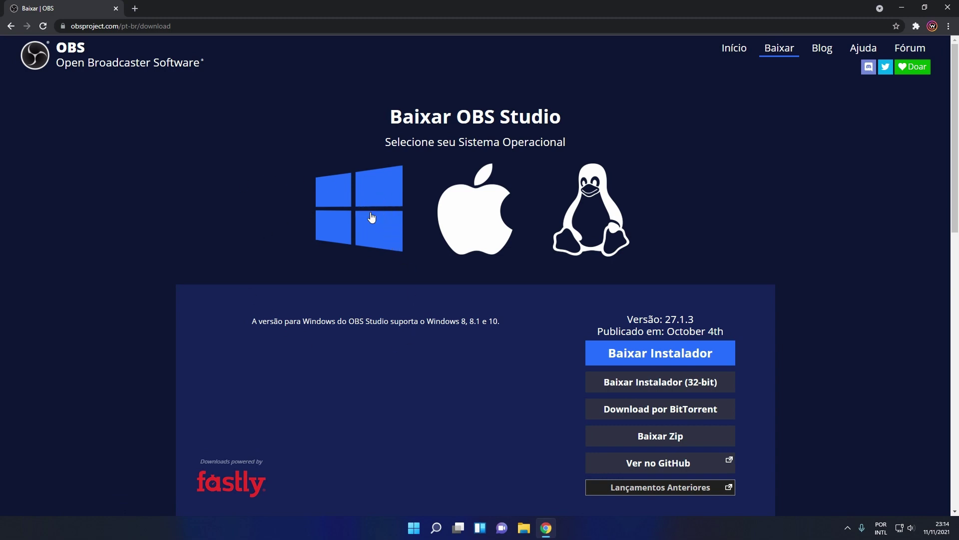
Look at the macOS and Linux download options for OBS Studio and return to the Windows ones
left_click(481, 209)
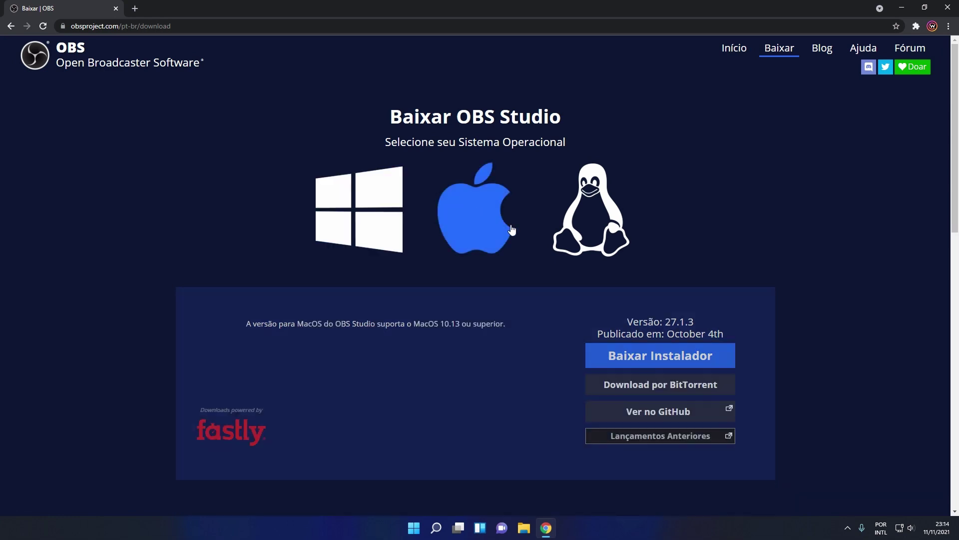
left_click(591, 216)
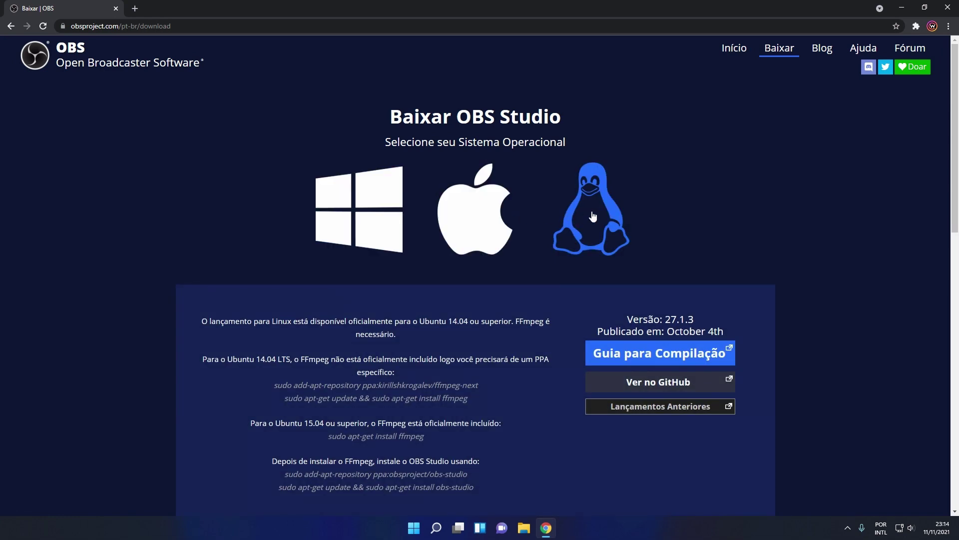
left_click(482, 215)
left_click(393, 206)
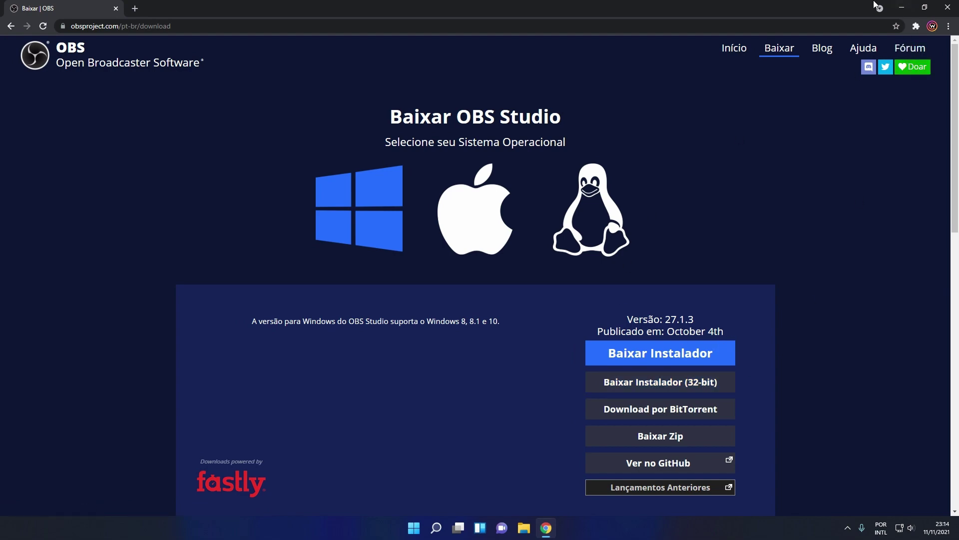
Switch to File Explorer and open the properties of Este Computador
left_click(902, 8)
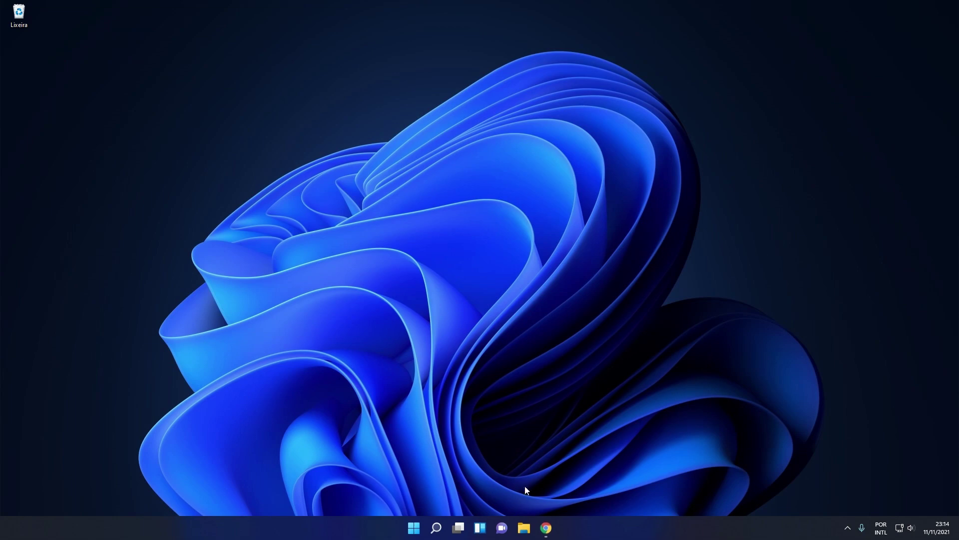
left_click(525, 530)
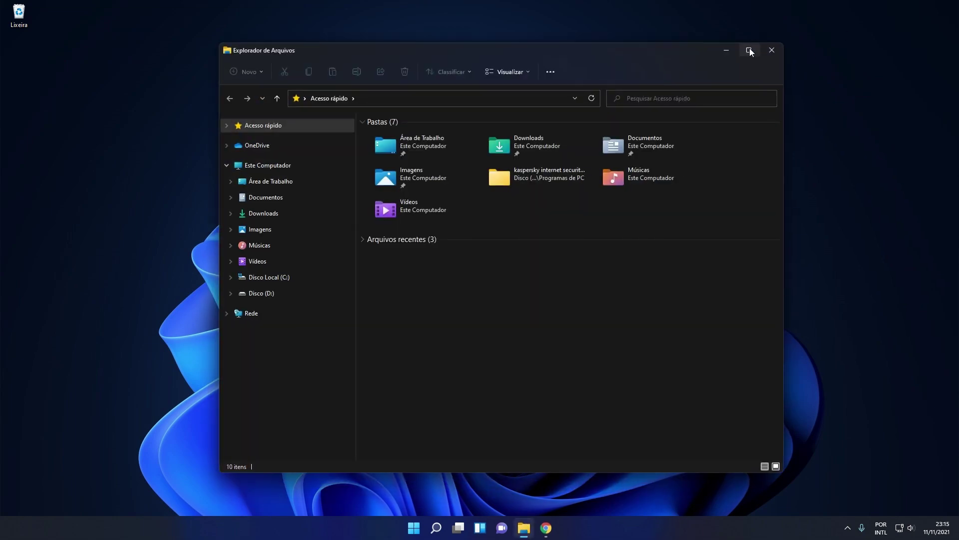
left_click(748, 51)
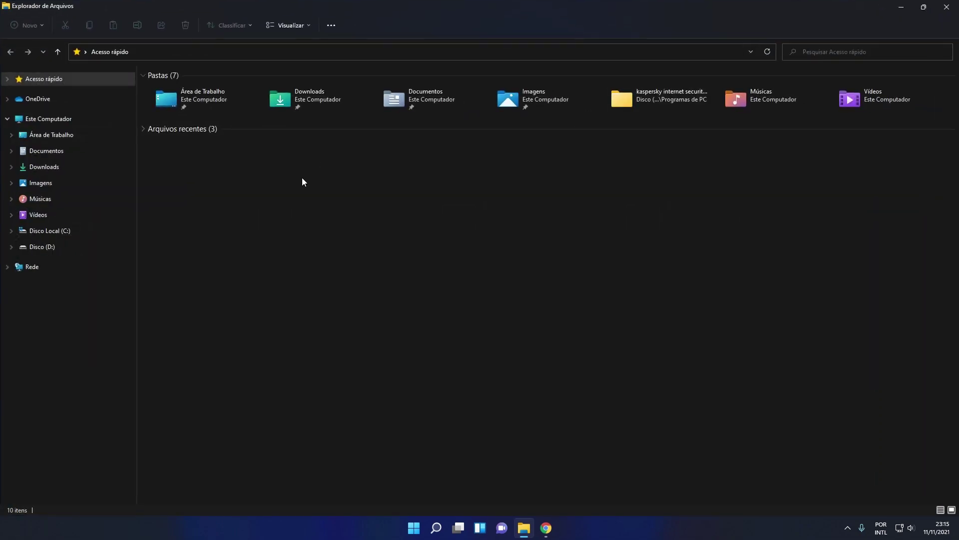
right_click(45, 122)
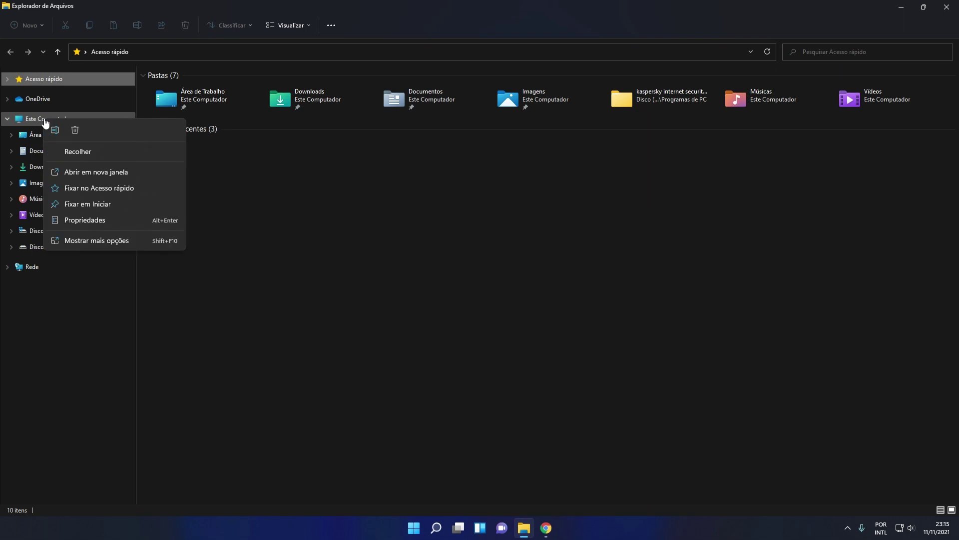
left_click(98, 221)
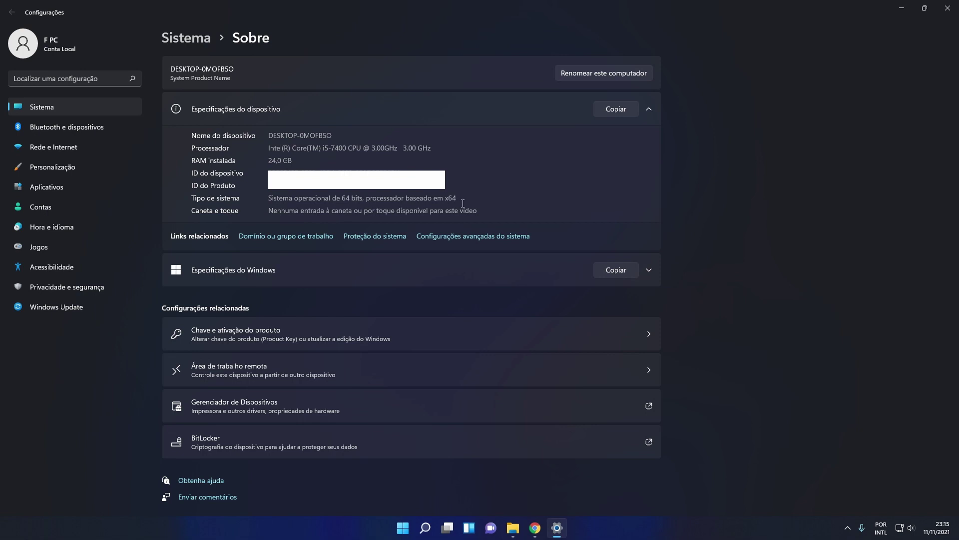
Check the system type in the device specifications and close the Settings and File Explorer windows
left_click_drag(463, 203, 452, 204)
left_click(462, 203)
left_click_drag(342, 199, 360, 200)
left_click(948, 10)
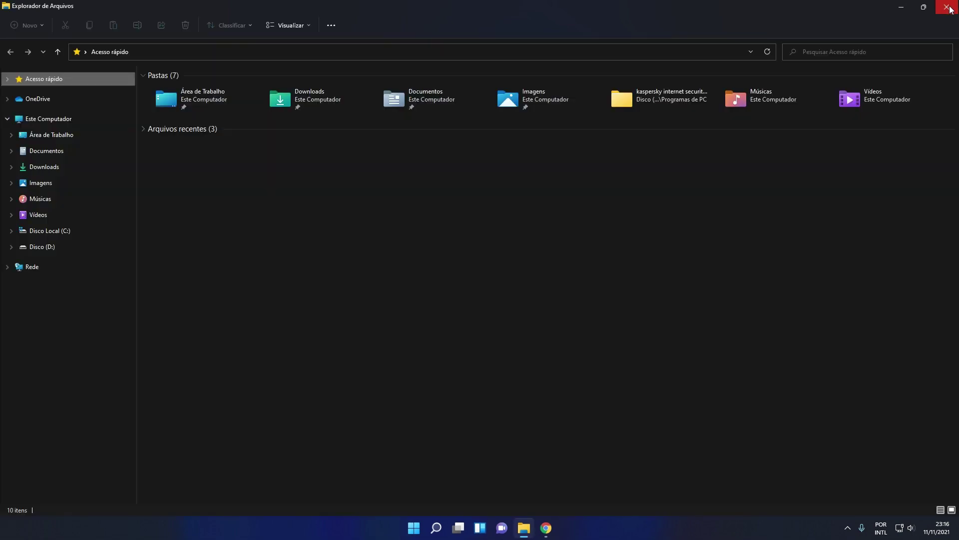
left_click(947, 7)
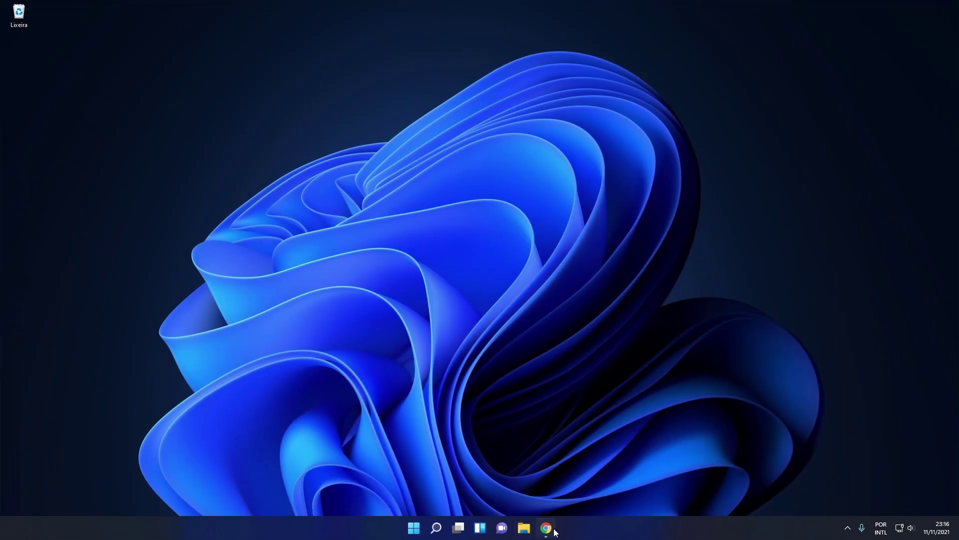
Switch back to Chrome and check the file name offered for the main Windows installer, cancelling the save
left_click(549, 528)
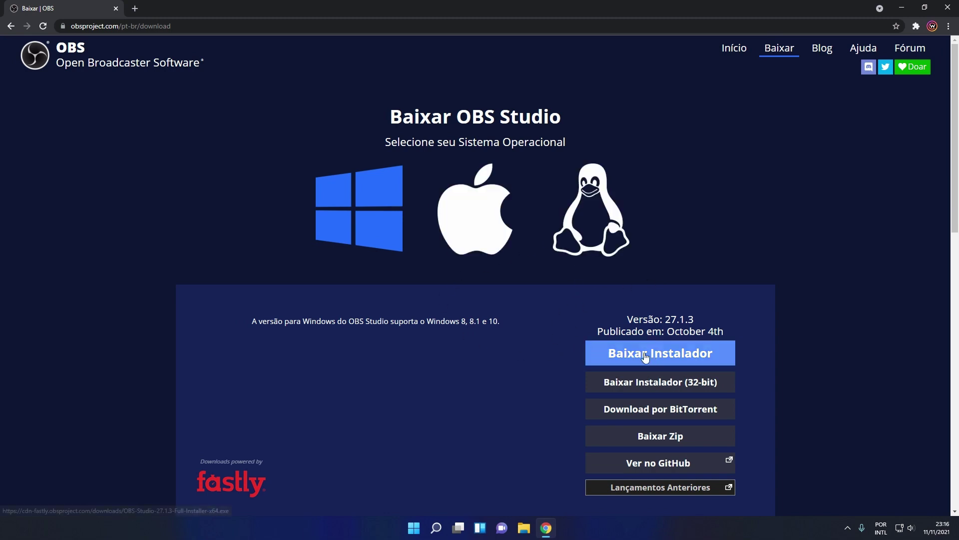
left_click(679, 352)
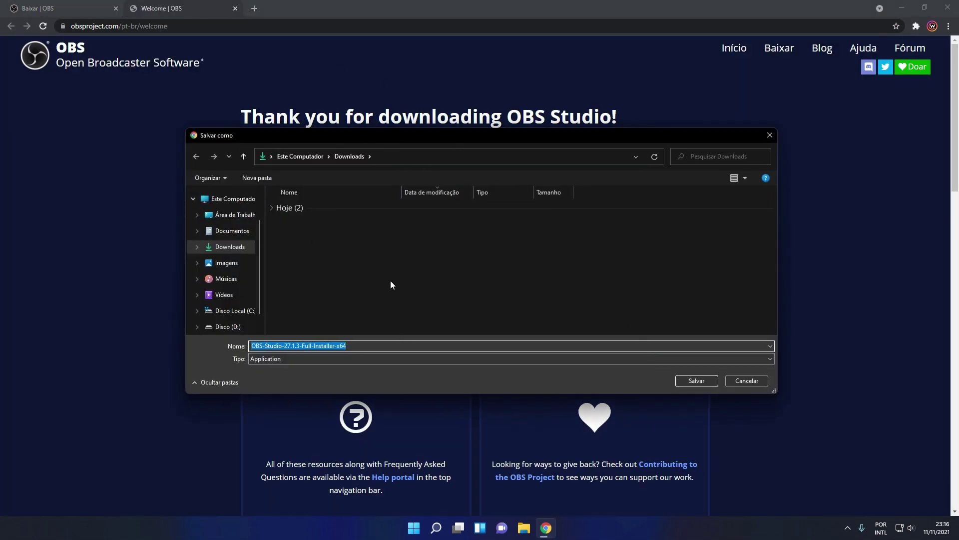
left_click(360, 350)
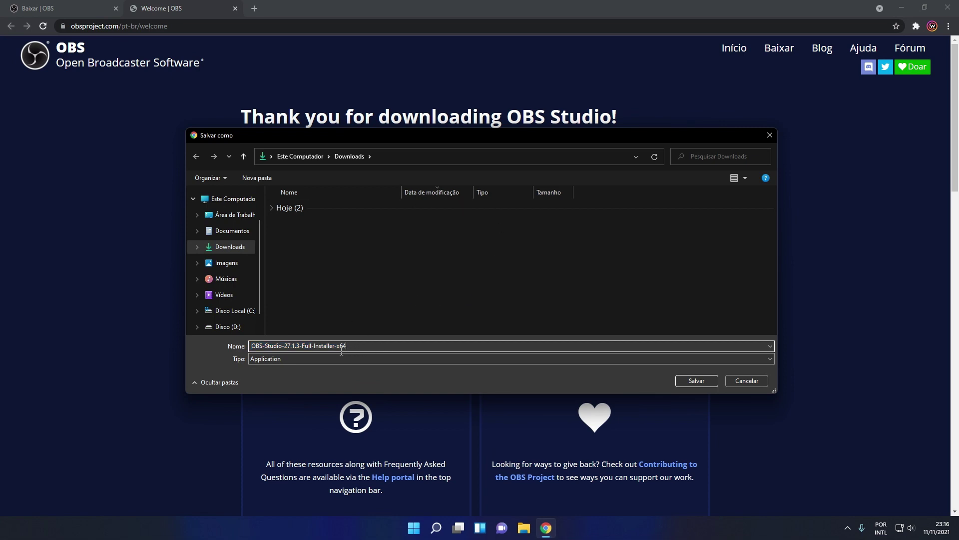
double_click(341, 349)
left_click(770, 134)
left_click(235, 9)
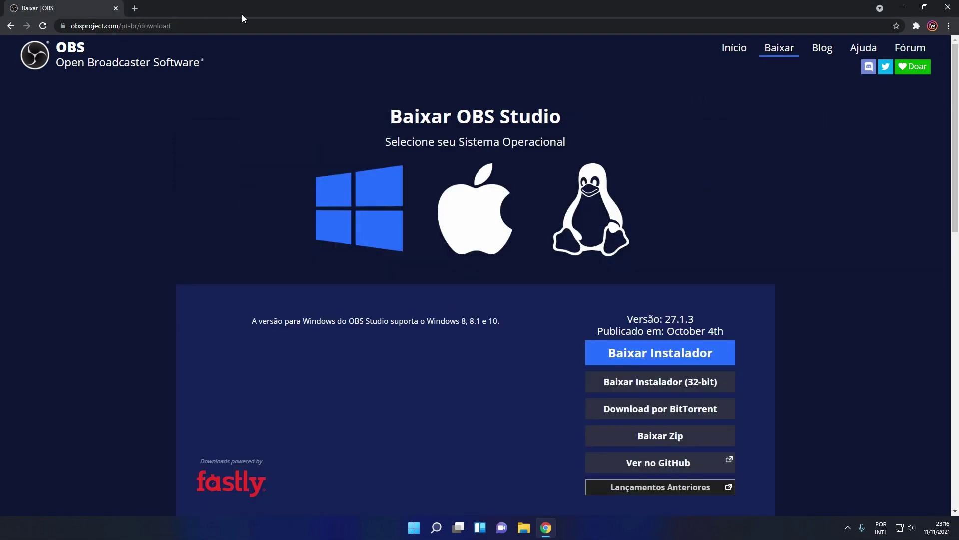
Check the file name offered for the 32-bit Windows installer, cancelling the save and closing the welcome page
left_click(655, 384)
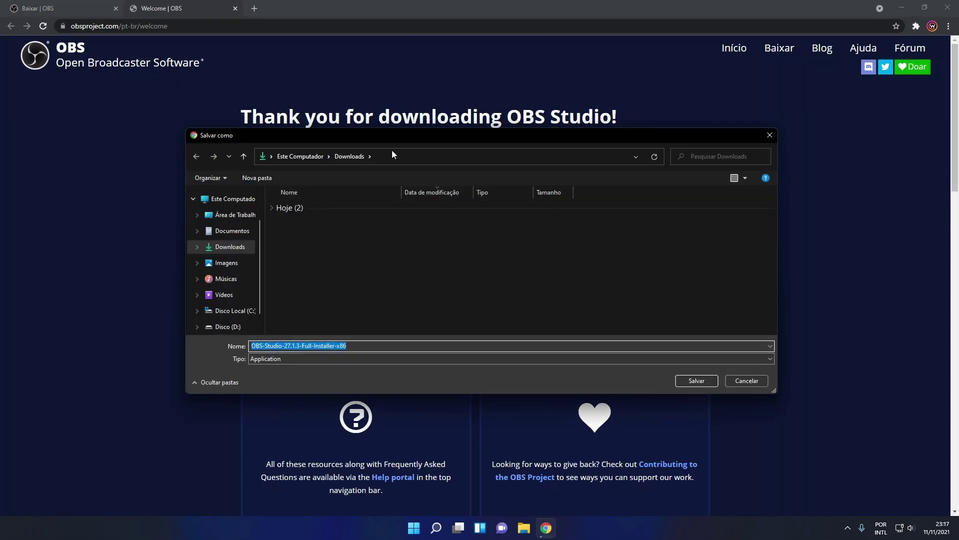
left_click(359, 349)
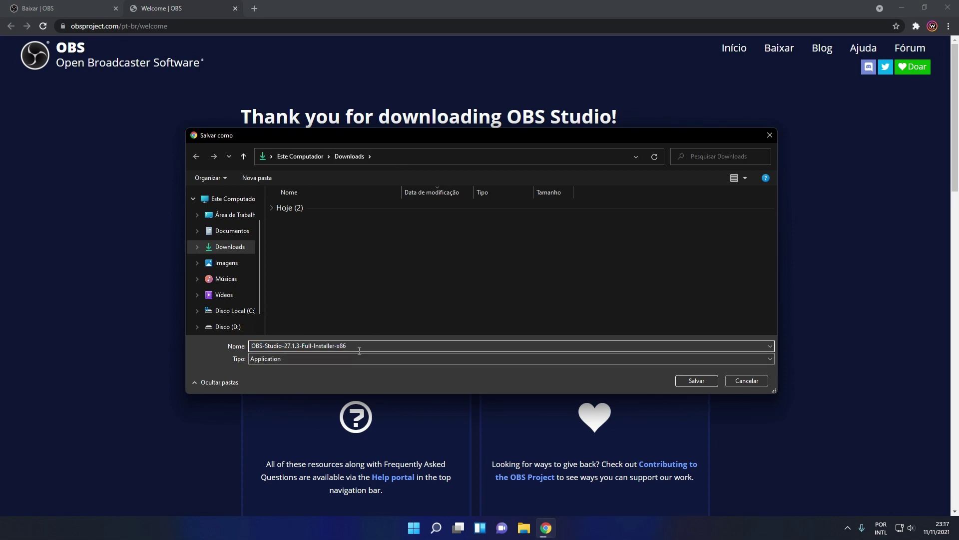
double_click(342, 345)
left_click(772, 138)
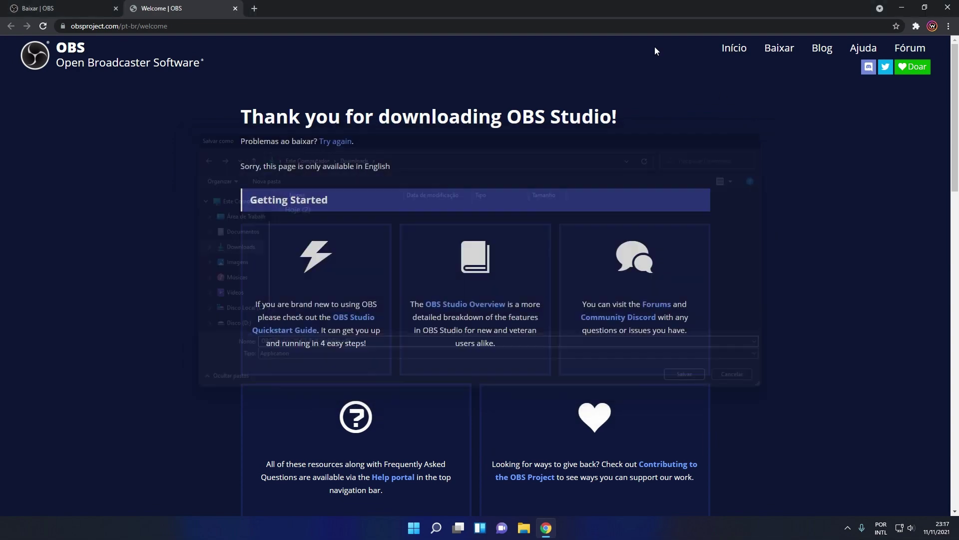
left_click(235, 9)
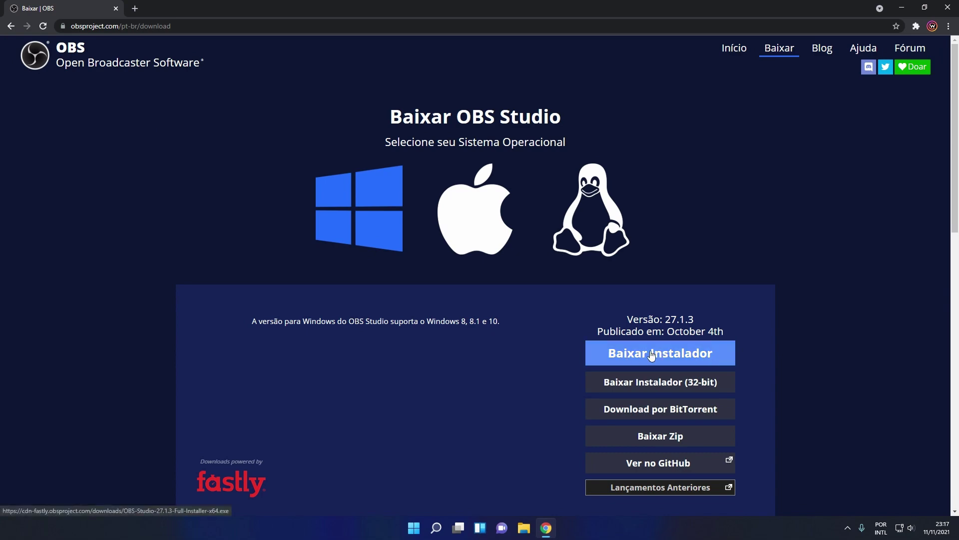
Download OBS-Studio-27.1.3-Full-Installer-x64 to the Área de Trabalho folder and close the browser
left_click(671, 356)
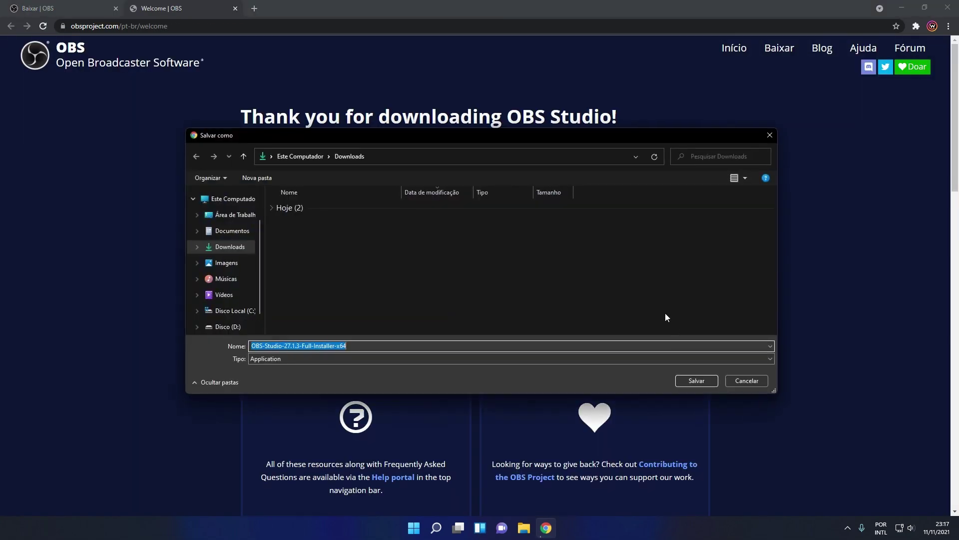
left_click(223, 219)
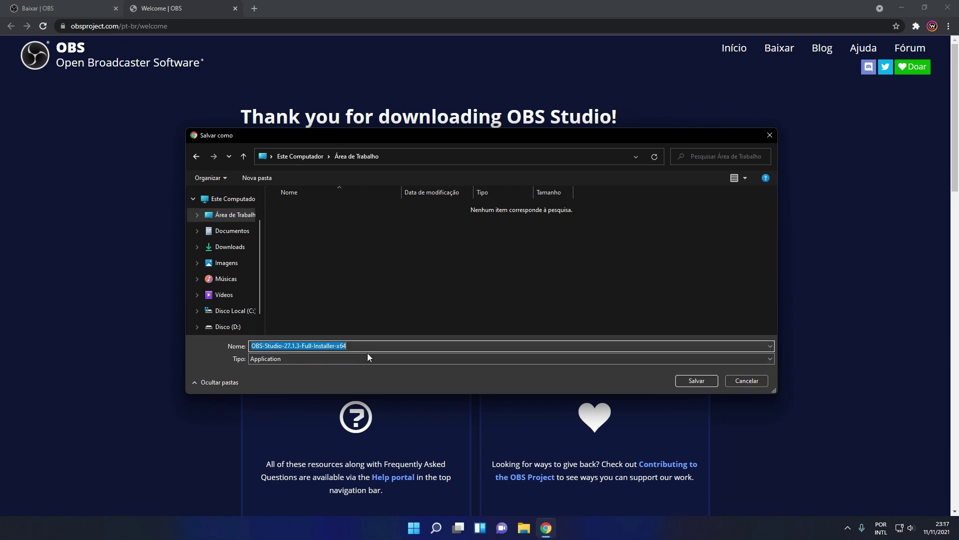
left_click(697, 381)
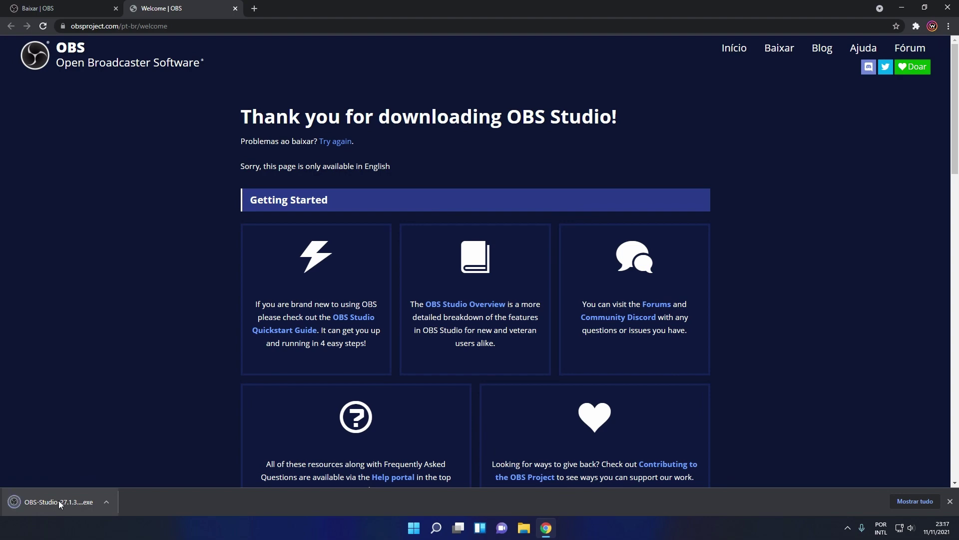
left_click(948, 7)
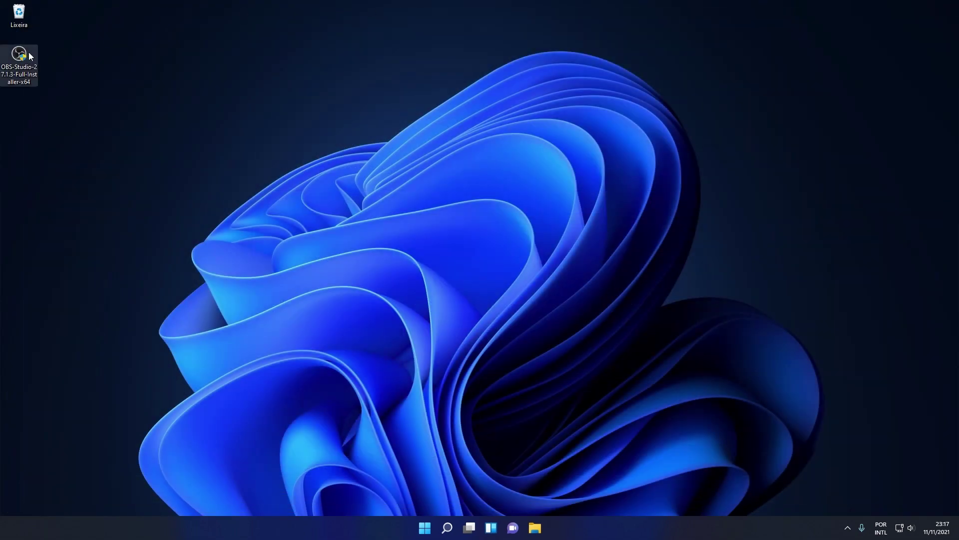
Move the OBS Studio installer to the middle of the desktop and run it, allowing it to make changes to the device
left_click_drag(29, 52, 459, 214)
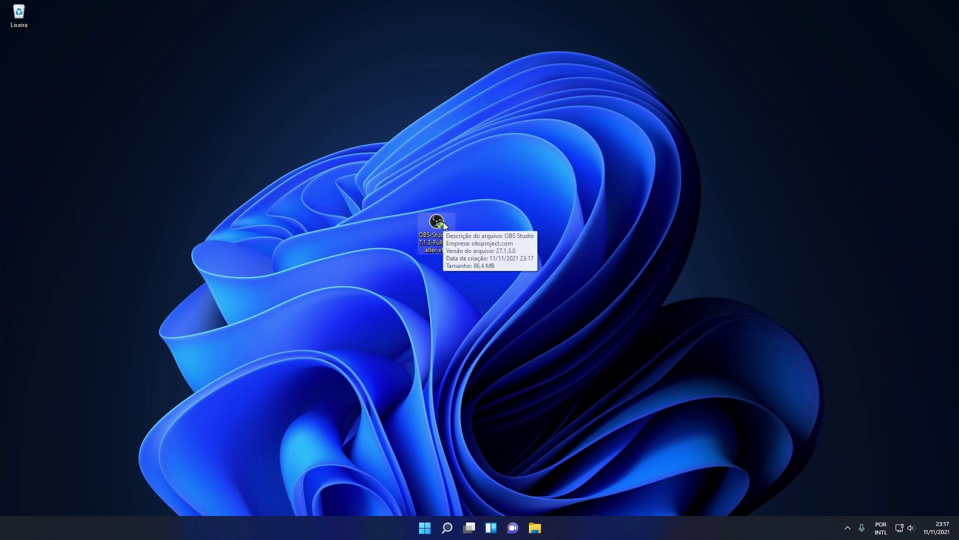
right_click(445, 220)
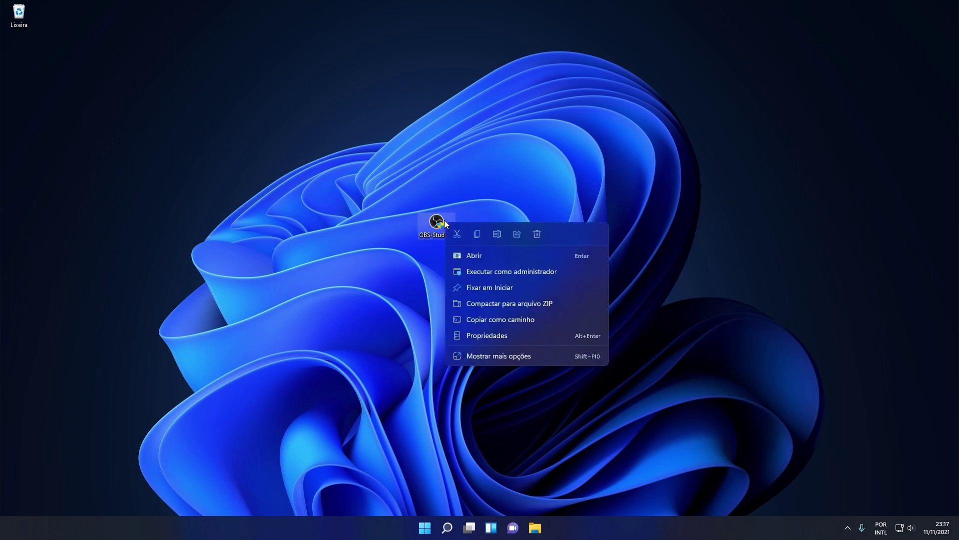
left_click(477, 257)
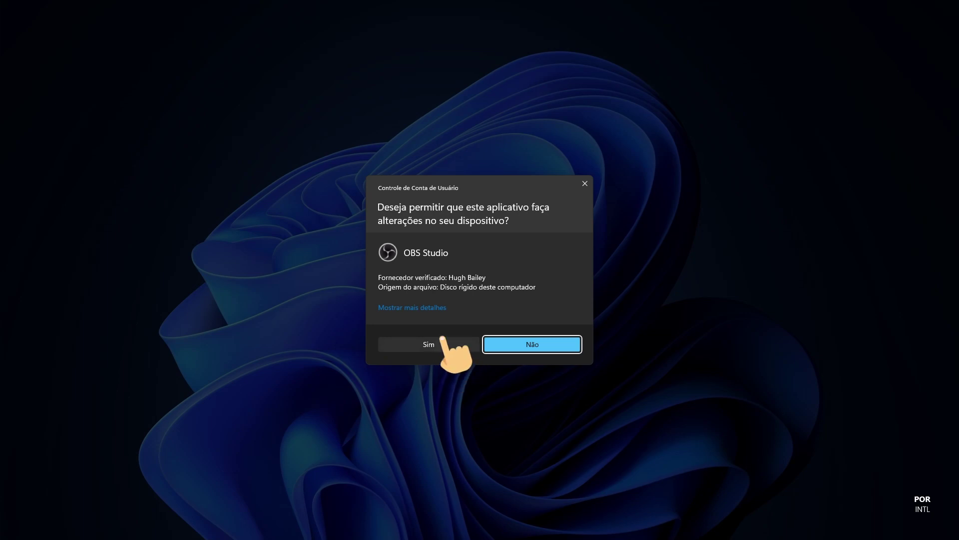
left_click(457, 346)
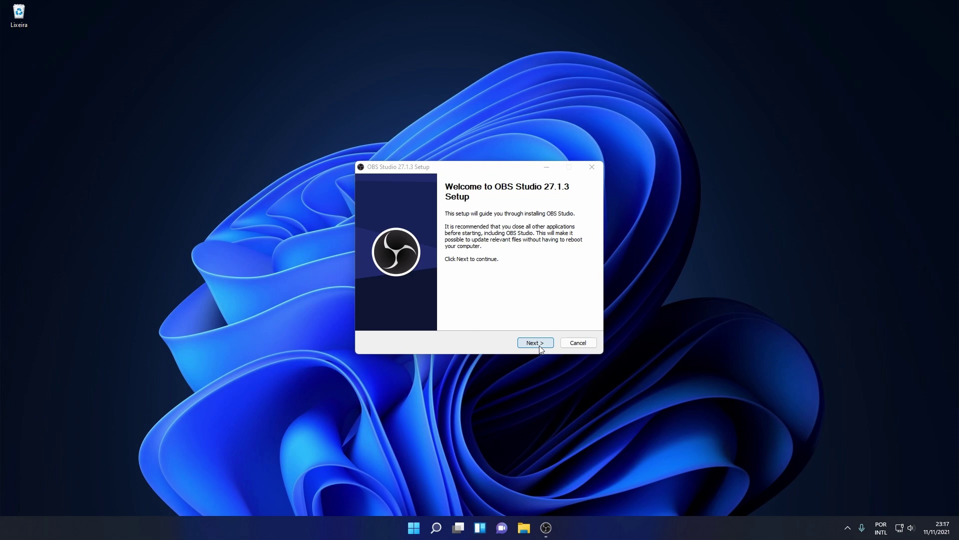
Continue past the setup welcome page, review the license terms to the end, and proceed to the install location
left_click(535, 343)
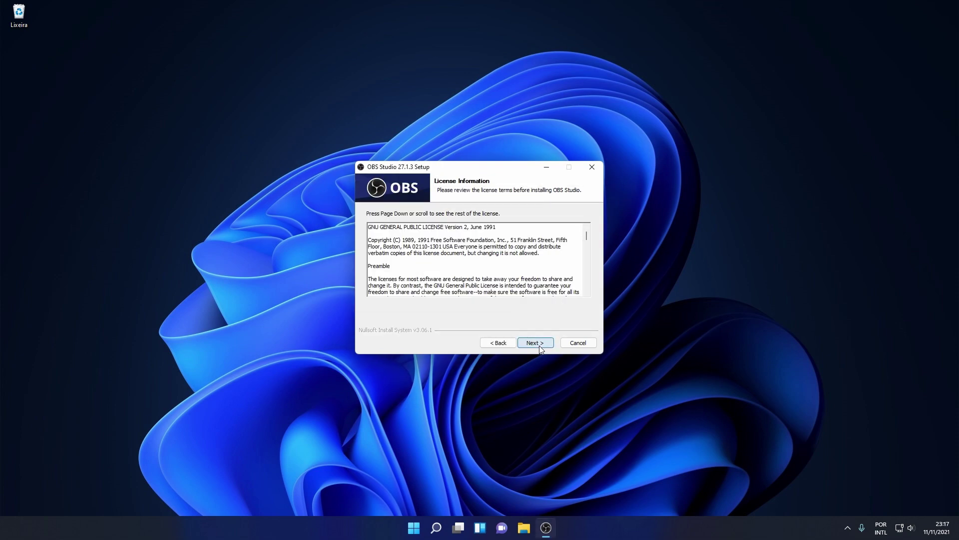
left_click_drag(587, 235, 599, 303)
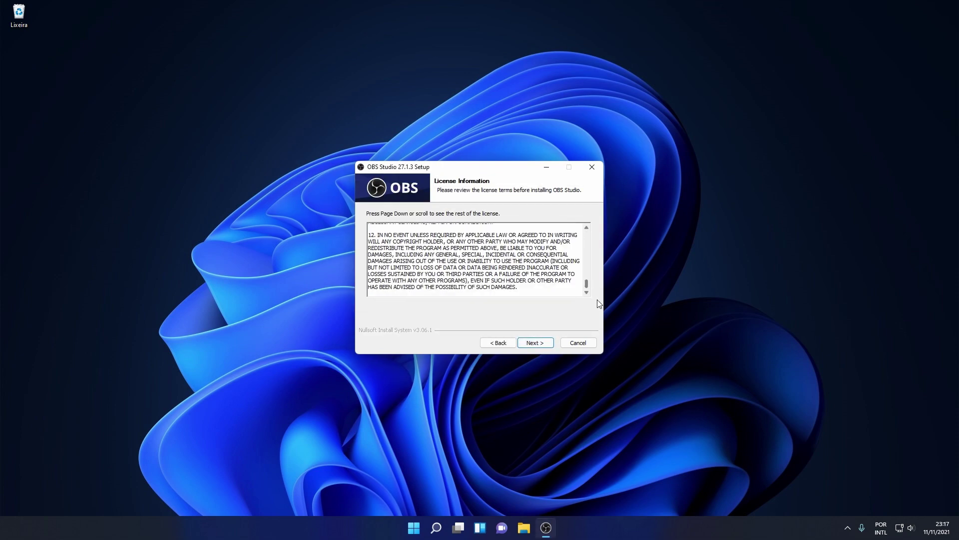
left_click(534, 343)
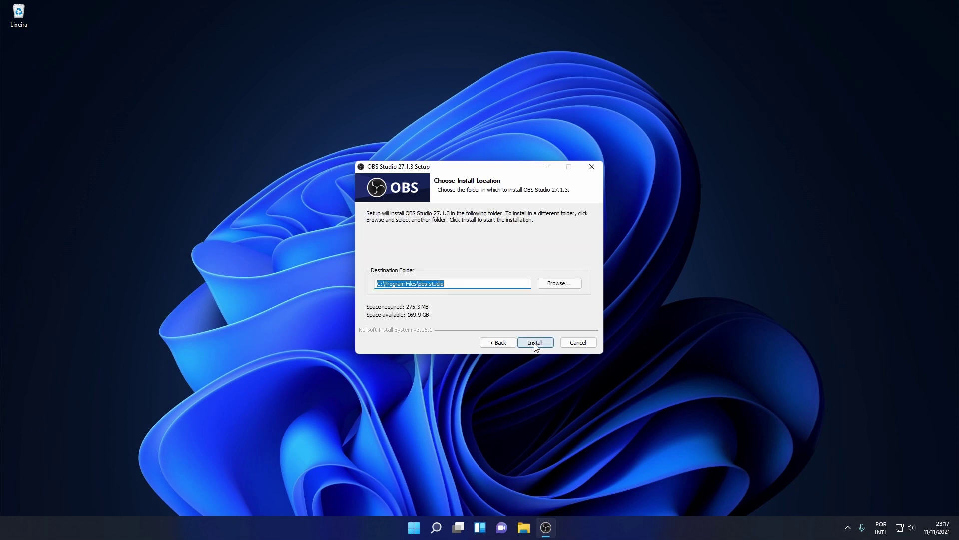
Browse the possible install folders under Este Computador and close the folder picker without choosing another destination
left_click(450, 284)
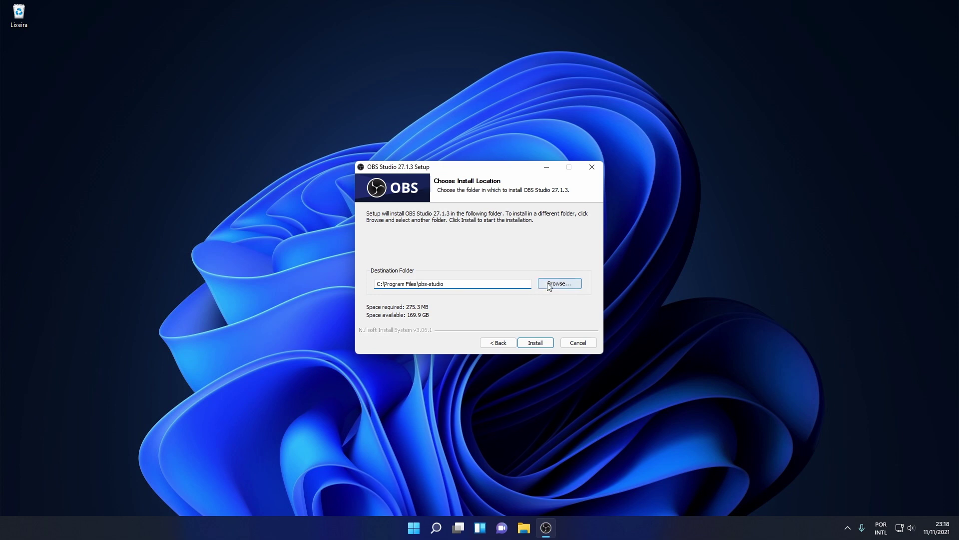
left_click(562, 287)
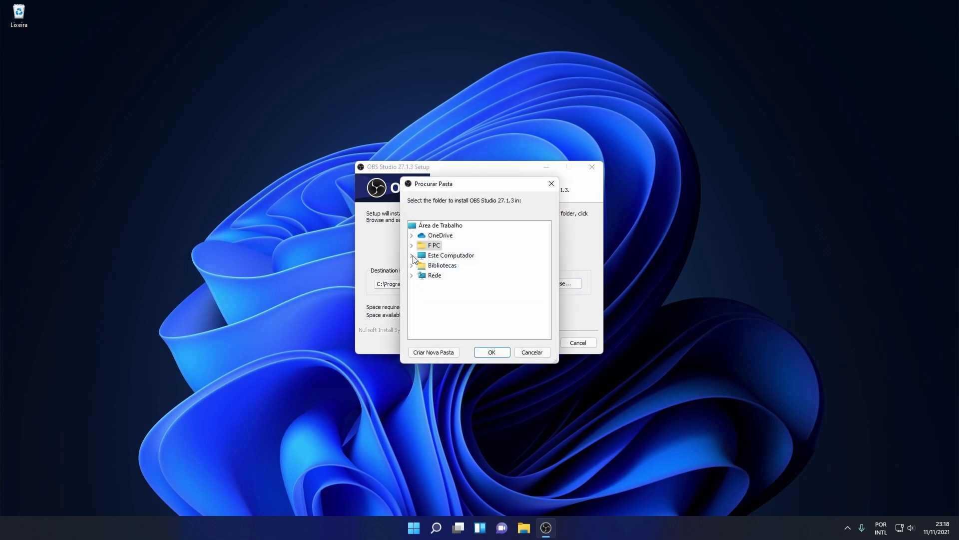
left_click(412, 256)
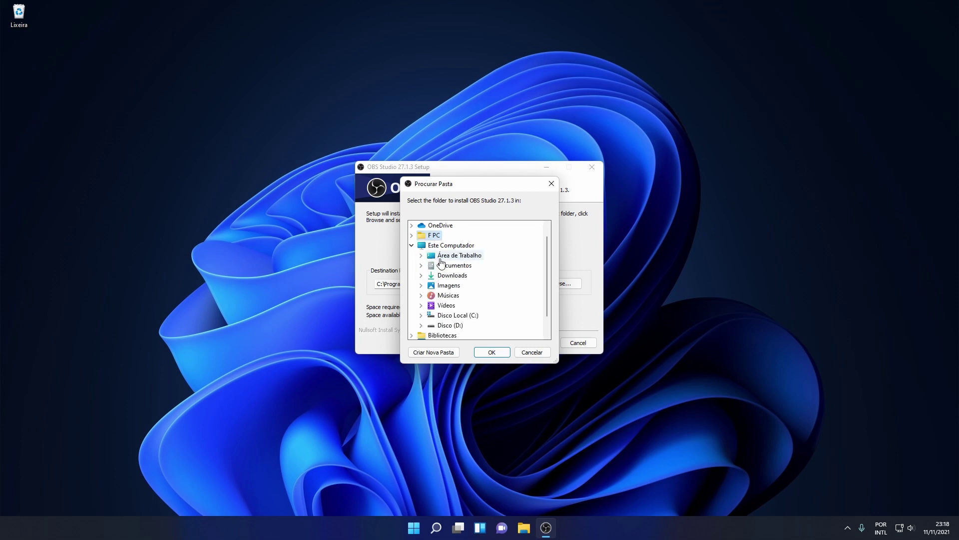
scroll(522, 306, "down", 1)
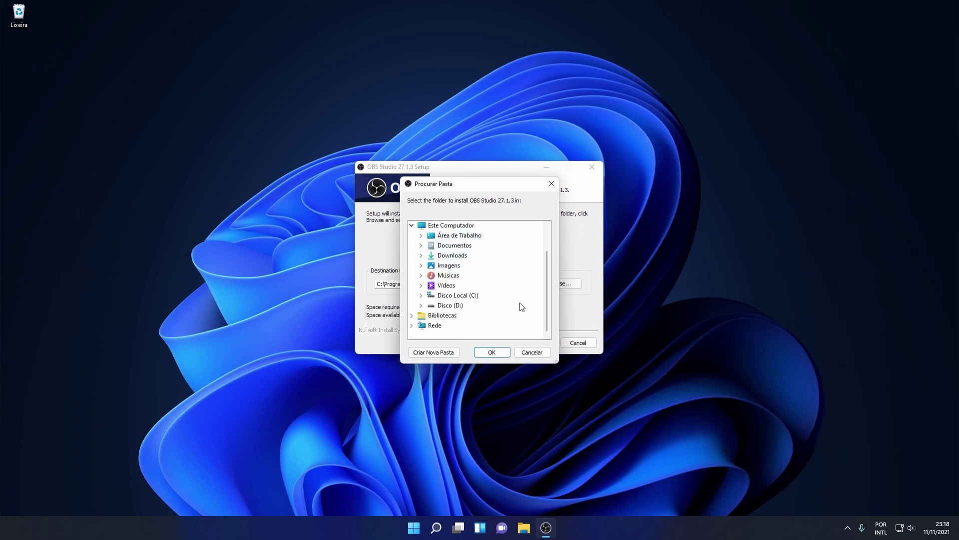
left_click(551, 183)
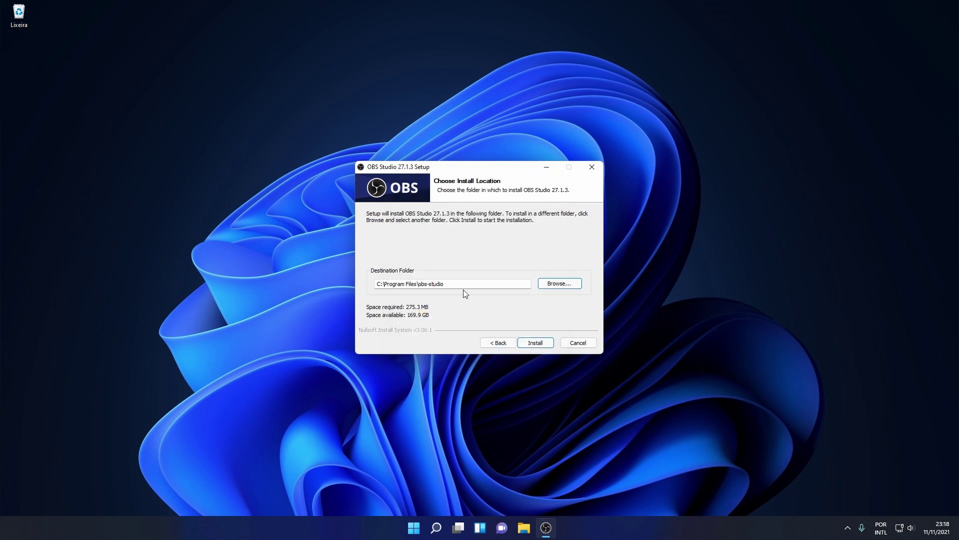
Install OBS Studio in C:\Program Files\obs-studio, finish setup without launching the program, and move the desktop installer to the Lixeira
left_click(536, 344)
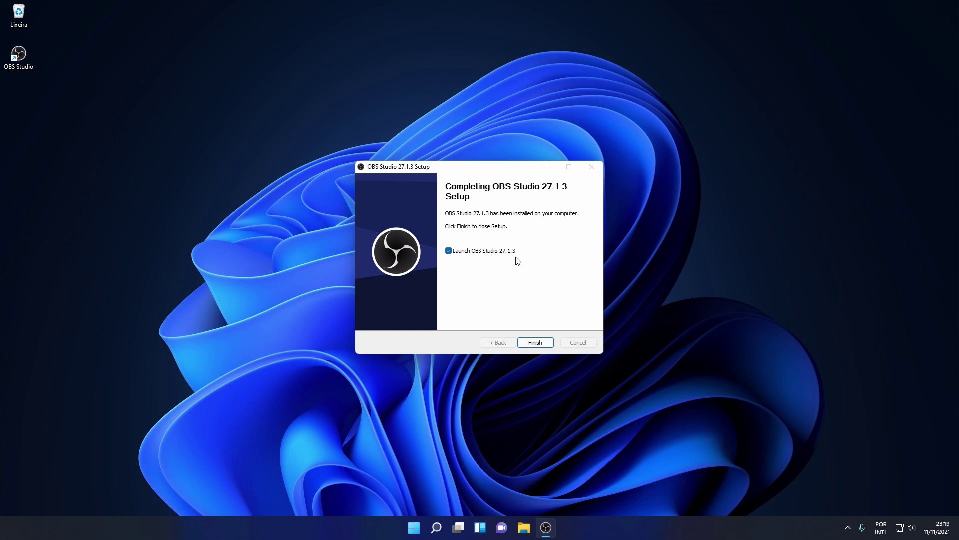
left_click(449, 252)
left_click(539, 345)
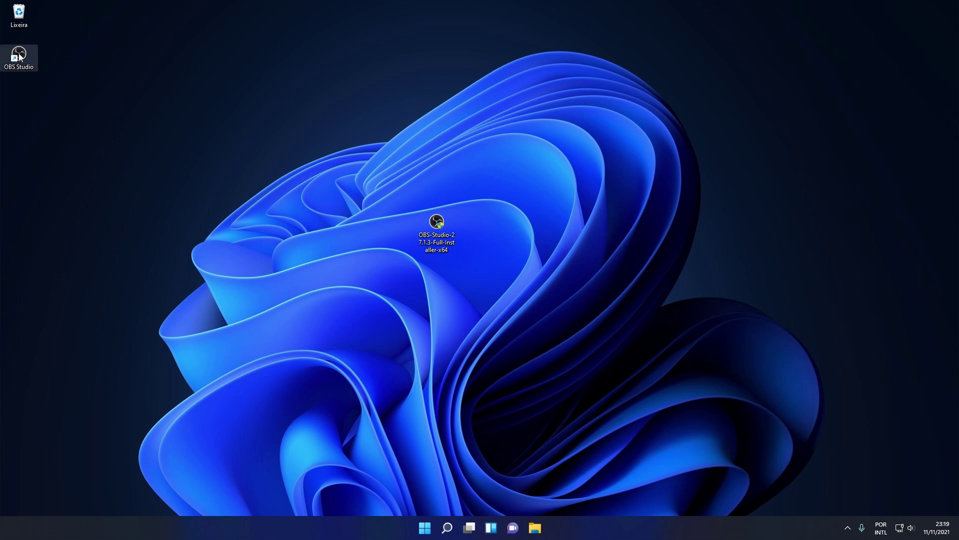
left_click_drag(443, 225, 24, 11)
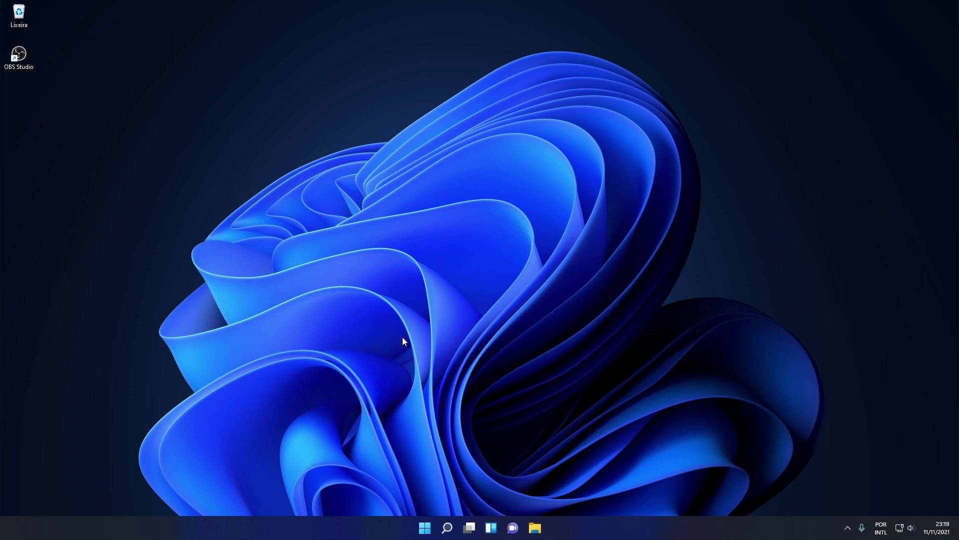
Switch to OBS Studio from its desktop shortcut, dismissing the configuration assistant and maximizing the main window
right_click(22, 56)
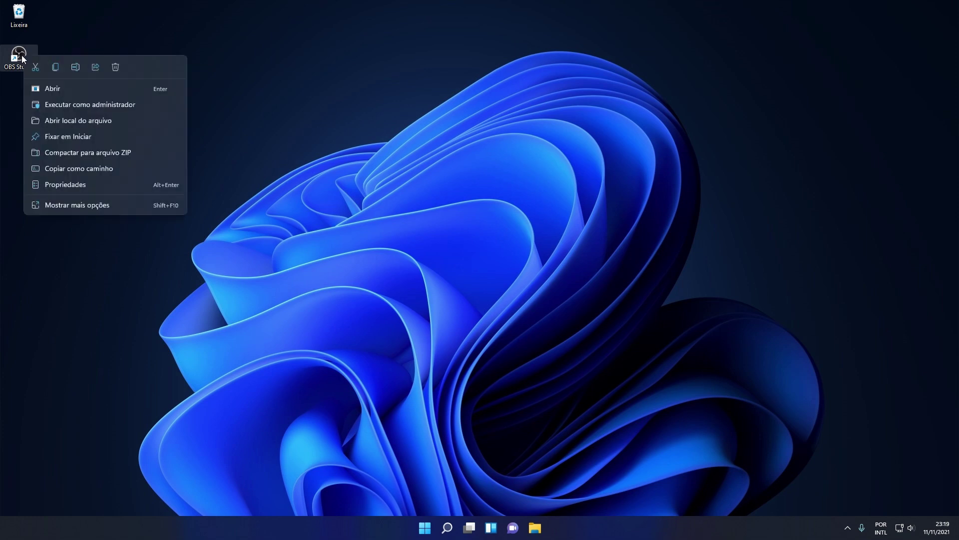
left_click(46, 88)
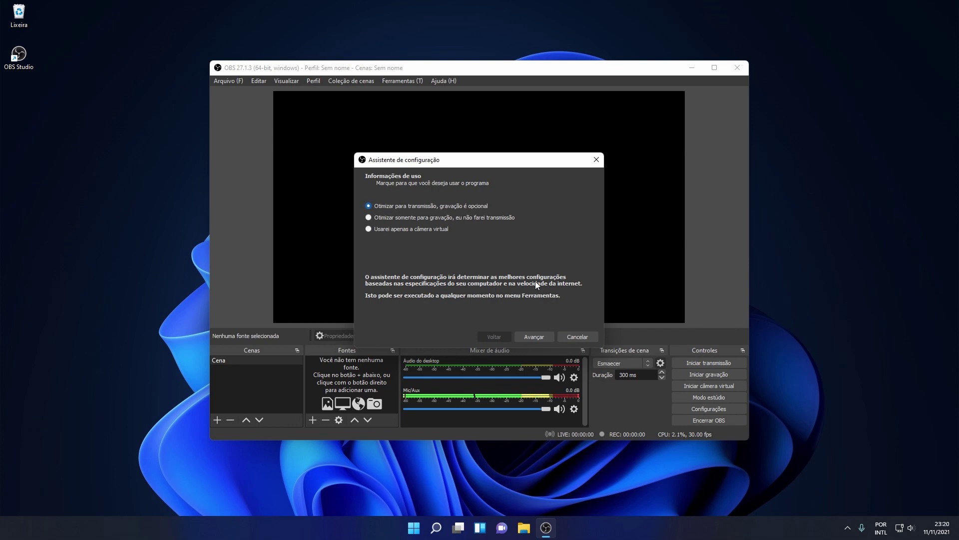
left_click(585, 337)
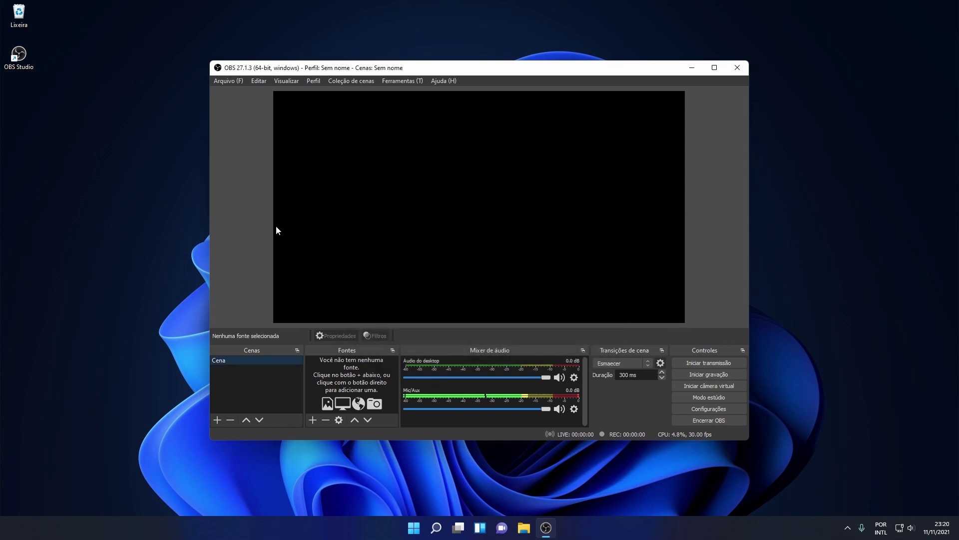
left_click(714, 68)
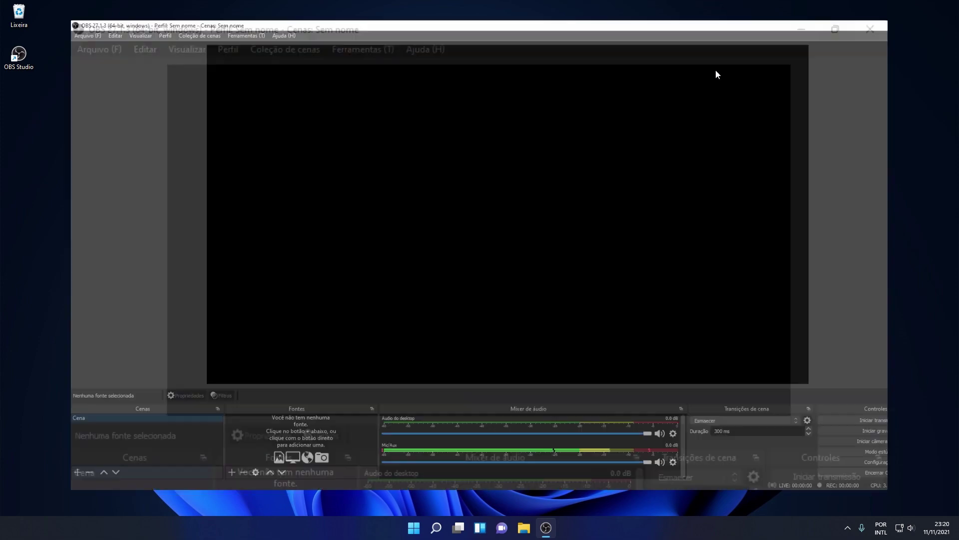